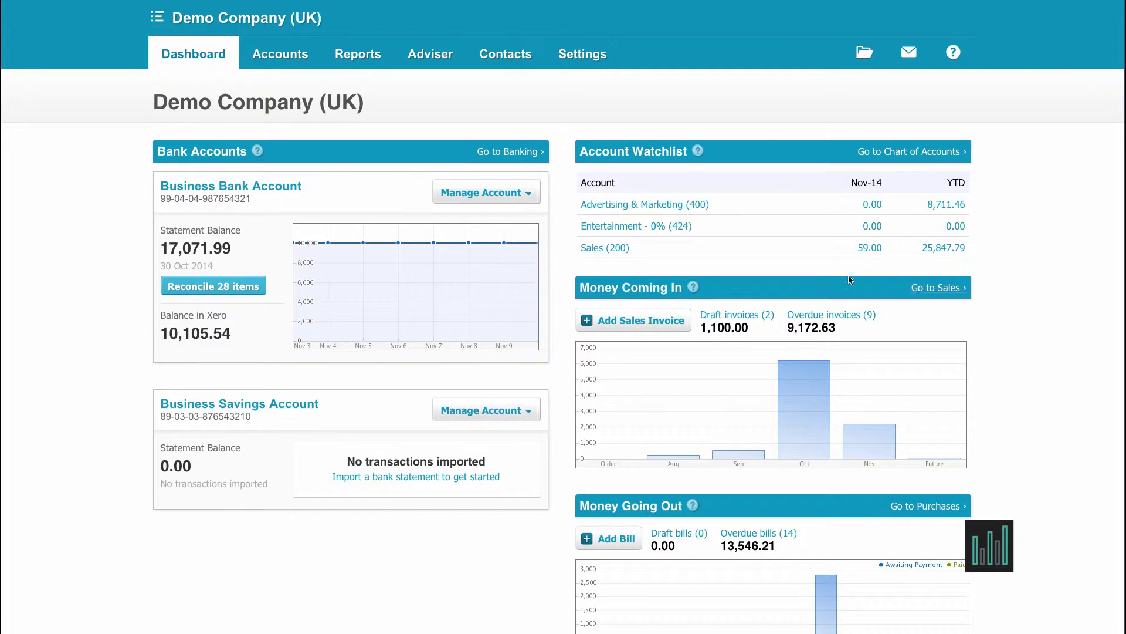
Step: Go to the Sales overview from the Accounts menu
{"action": "left_click", "coordinate": [290, 54]}
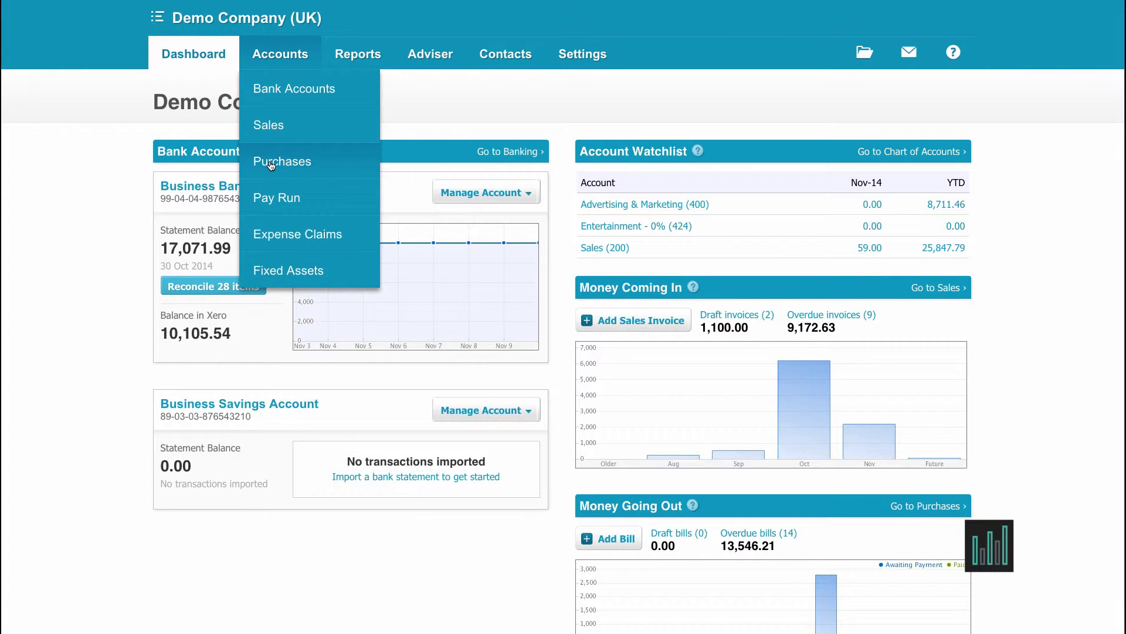
{"action": "left_click", "coordinate": [275, 129]}
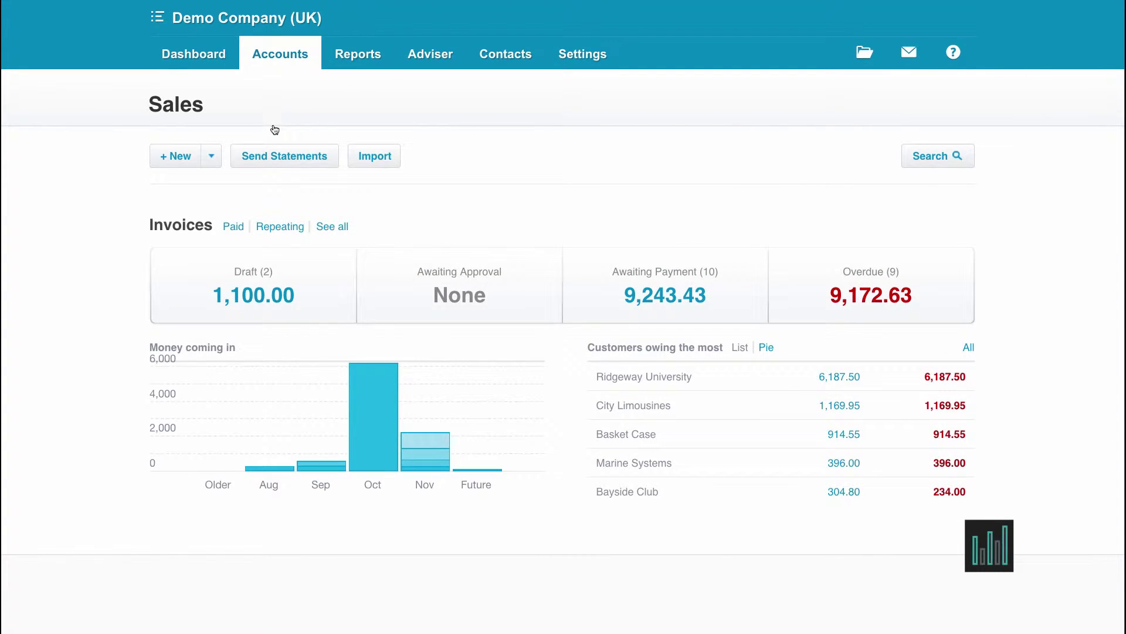
Step: Create a blank Repeating invoice from the + New dropdown
{"action": "left_click", "coordinate": [213, 159]}
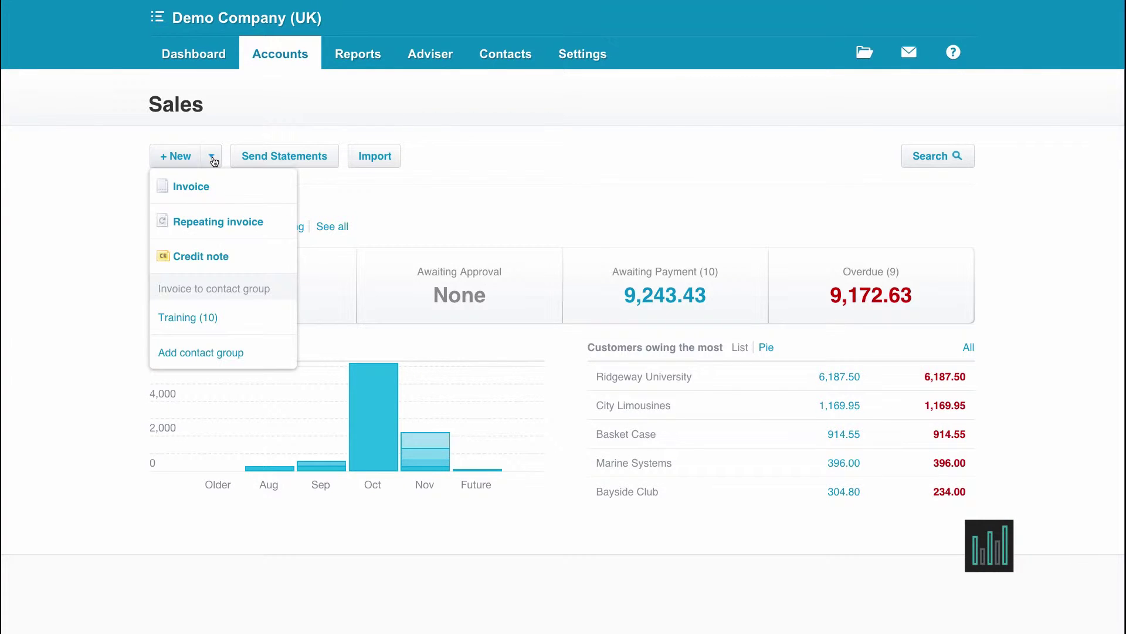
{"action": "left_click", "coordinate": [197, 223]}
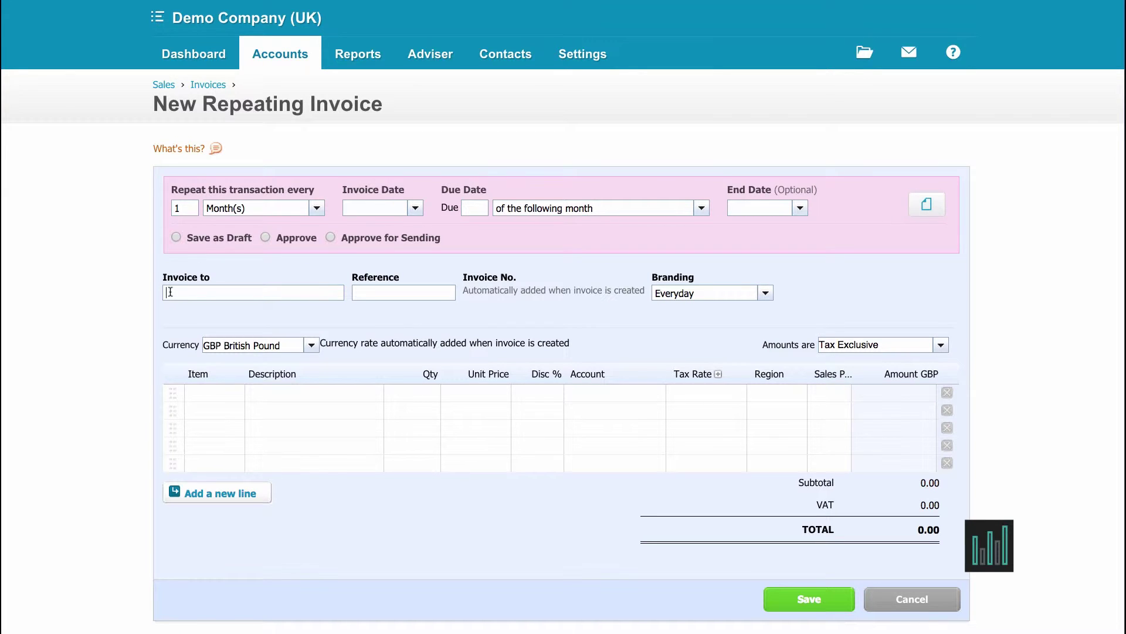
Step: Address the invoice to the contact Basket Case
{"action": "left_click", "coordinate": [170, 291]}
{"action": "type", "text": "bas"}
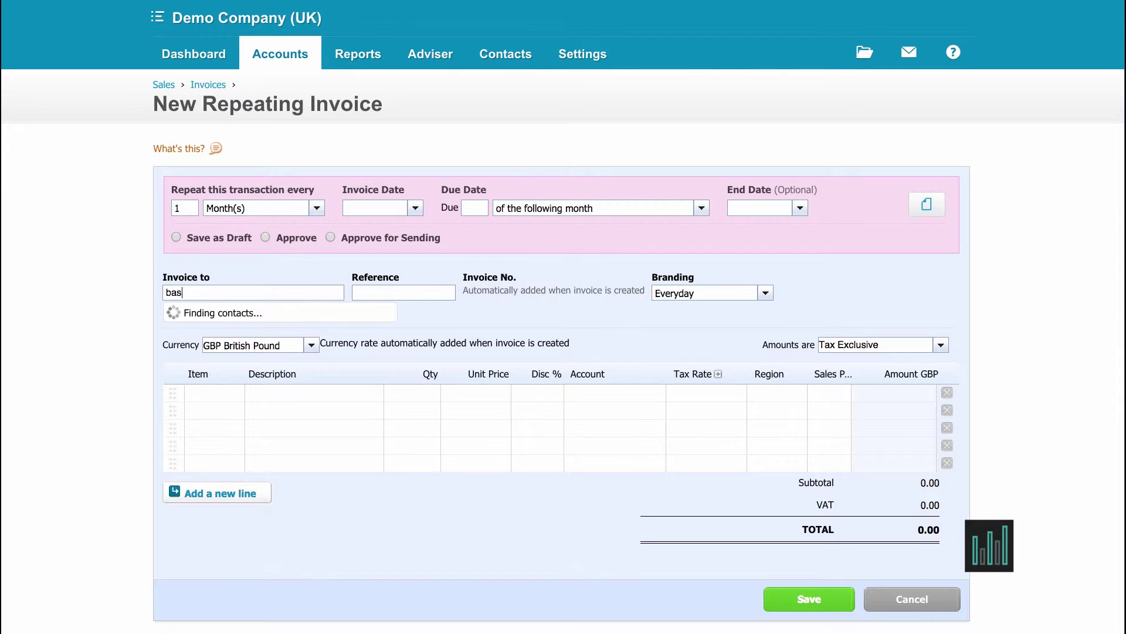
{"action": "left_click", "coordinate": [204, 327]}
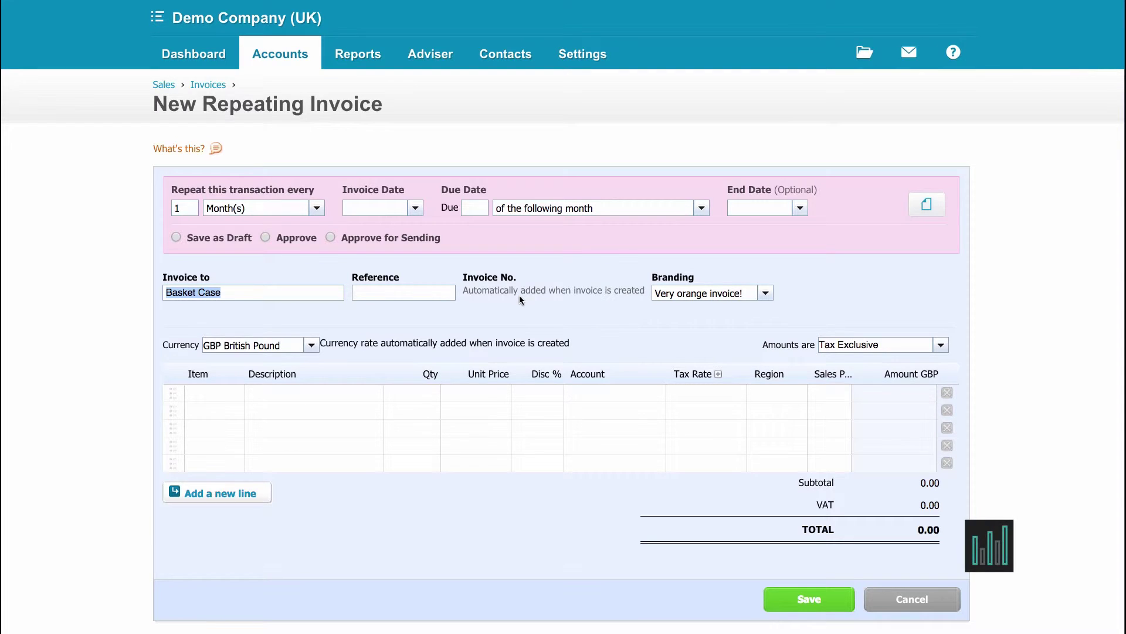
Step: Keep the 'Very orange invoice!' branding and Tax Exclusive amounts
{"action": "left_click", "coordinate": [766, 294]}
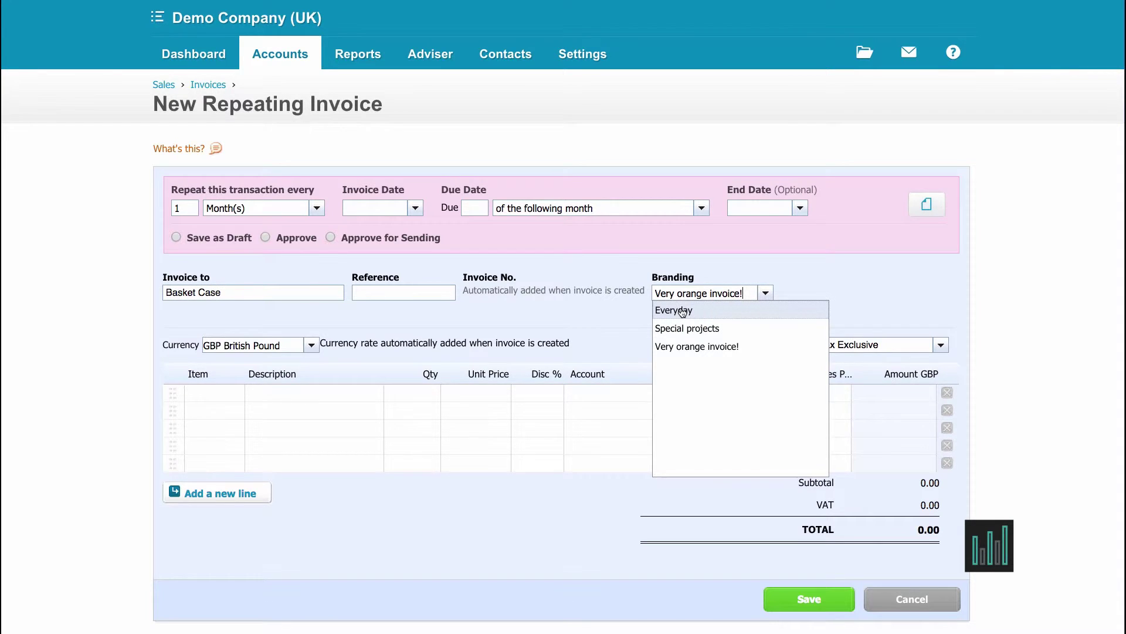
{"action": "left_click", "coordinate": [819, 285]}
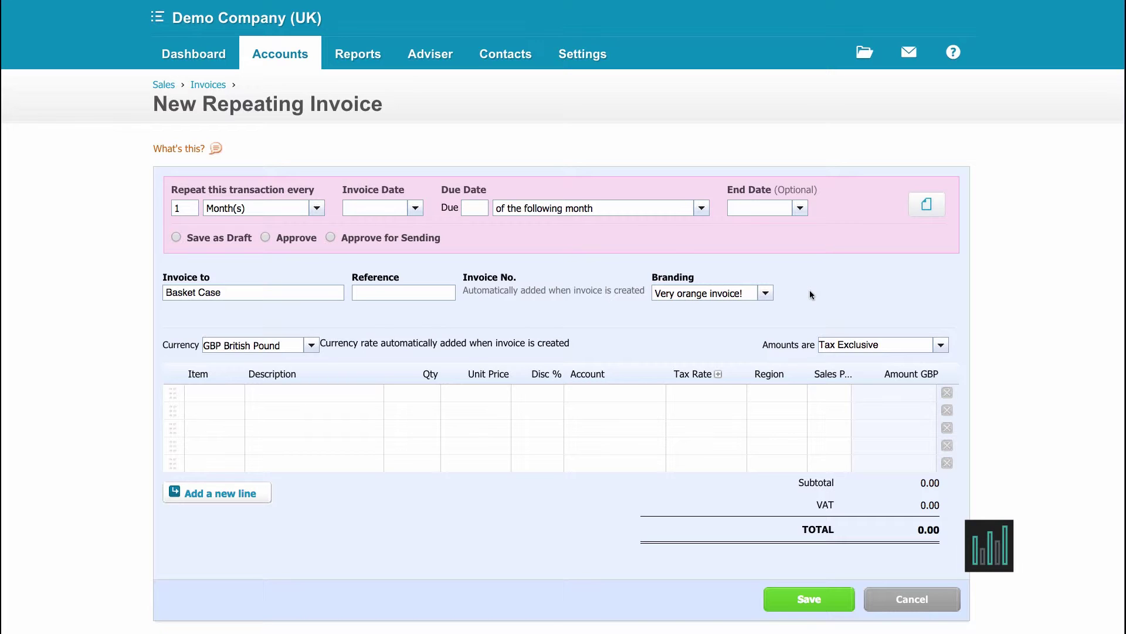
{"action": "left_click", "coordinate": [942, 347]}
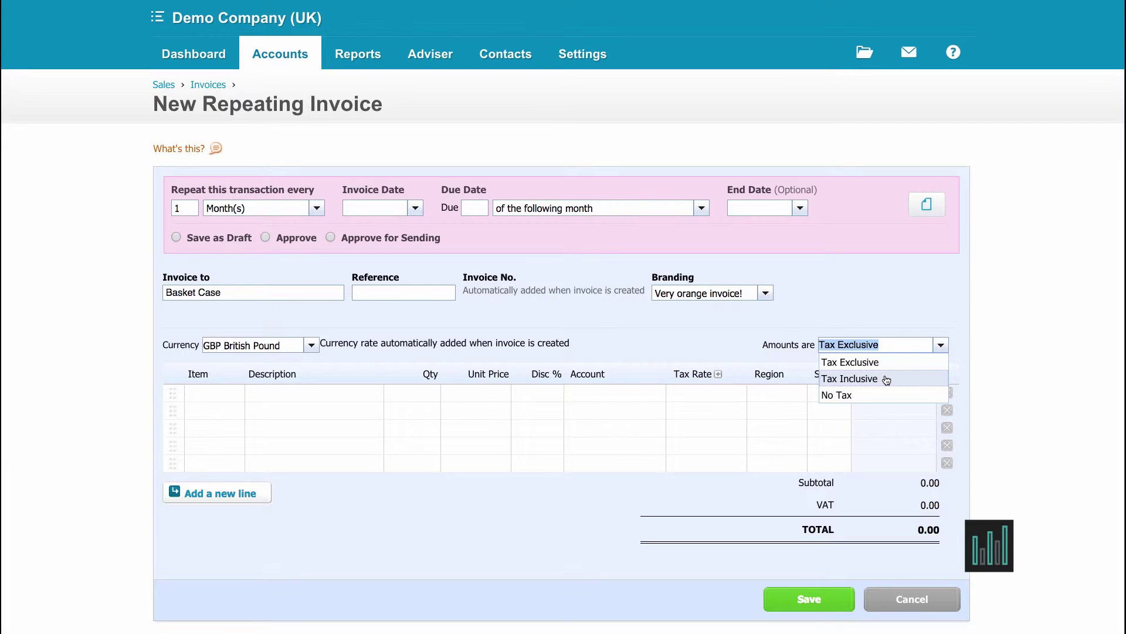
{"action": "left_click", "coordinate": [891, 311]}
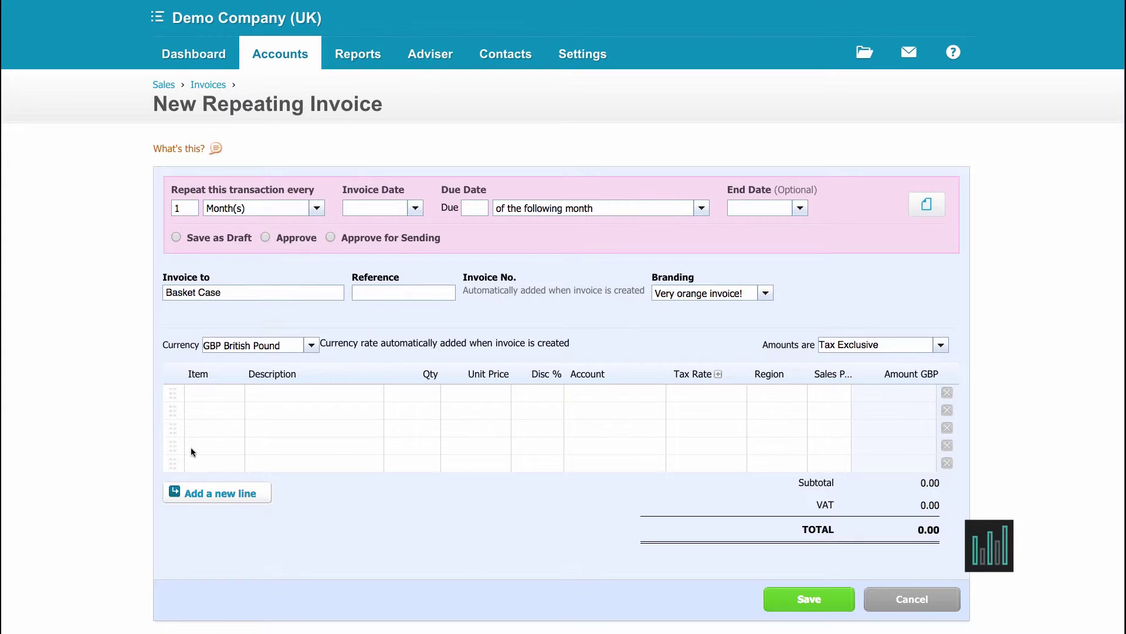
Step: Add a 'Fortnightly support' line: quantity 1, unit price 100, account 200 - Sales
{"action": "left_click", "coordinate": [268, 393]}
{"action": "type", "text": "Fortnightly "}
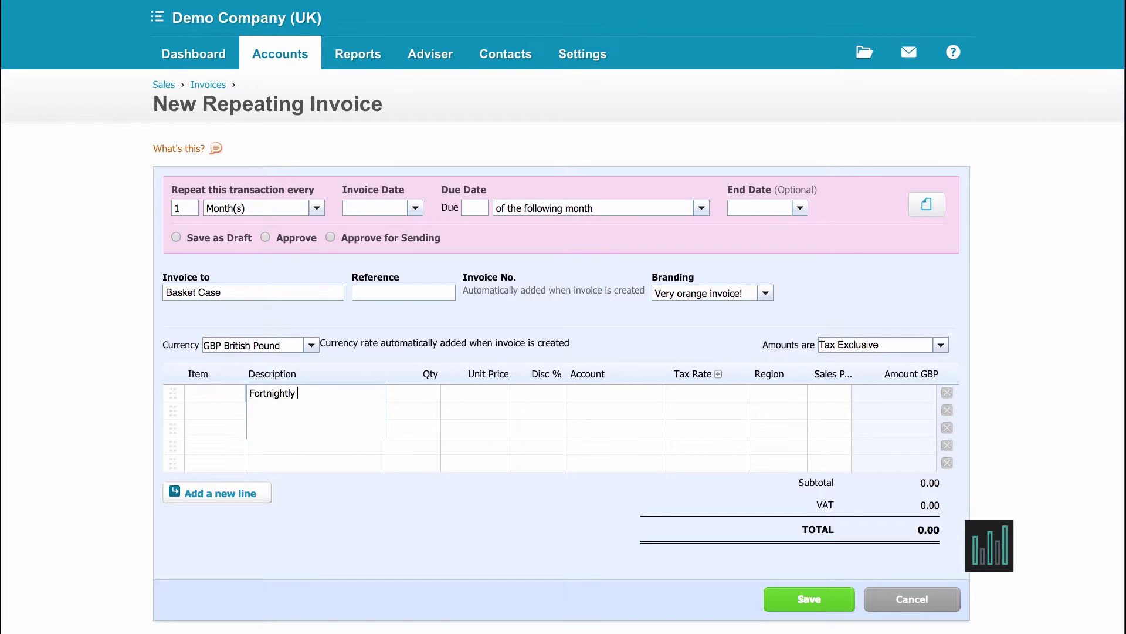
{"action": "type", "text": "support"}
{"action": "key", "text": "Tab"}
{"action": "type", "text": "1"}
{"action": "key", "text": "Tab"}
{"action": "type", "text": "100"}
{"action": "key", "text": "Tab"}
{"action": "key", "text": "Tab"}
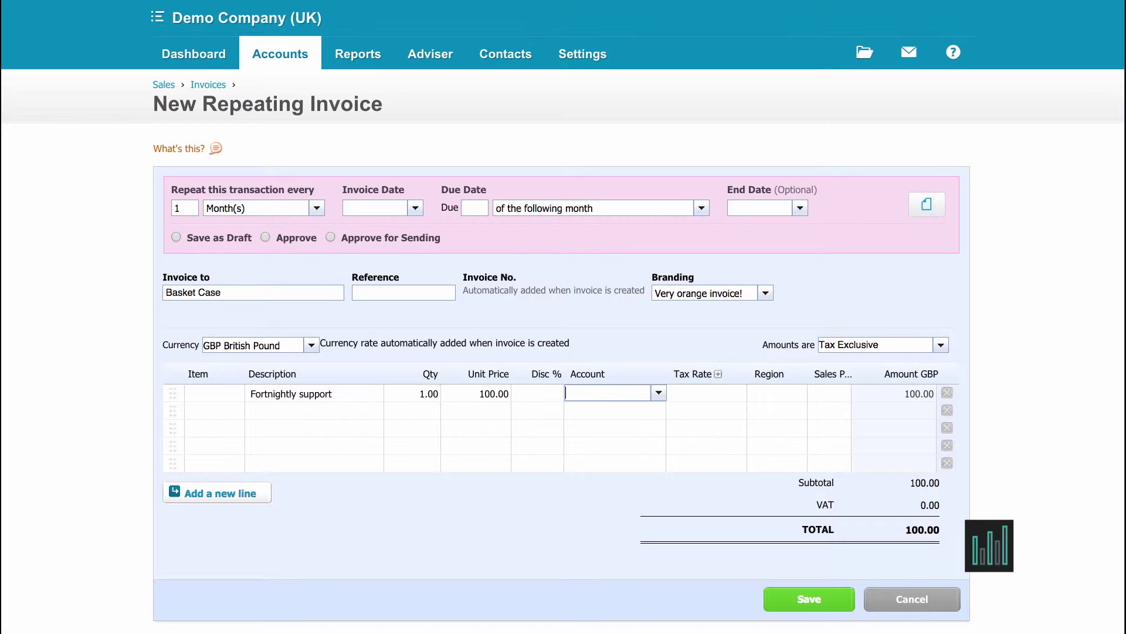
{"action": "type", "text": "sales"}
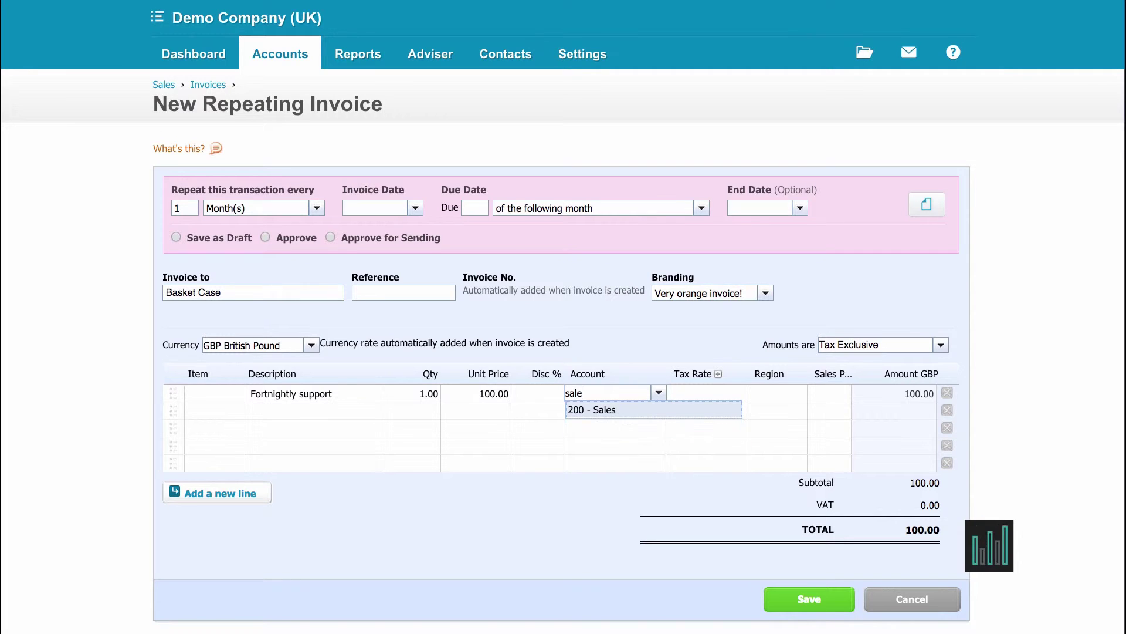
{"action": "left_click", "coordinate": [599, 414]}
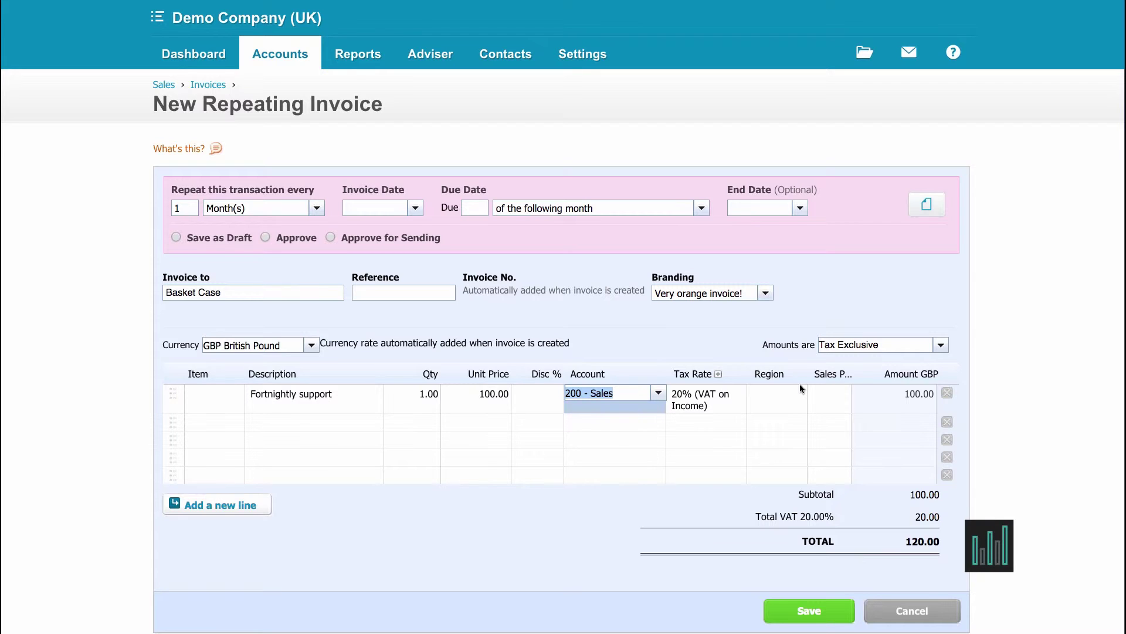
Step: Set the line's region to South and assign a sales person
{"action": "left_click", "coordinate": [796, 399]}
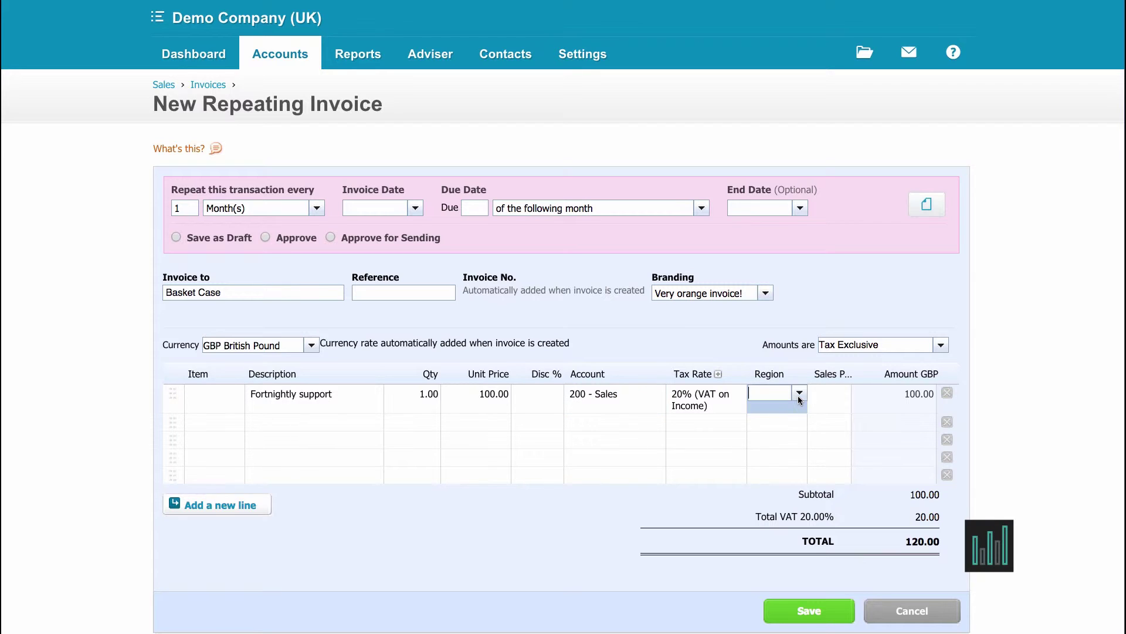
{"action": "left_click", "coordinate": [798, 394]}
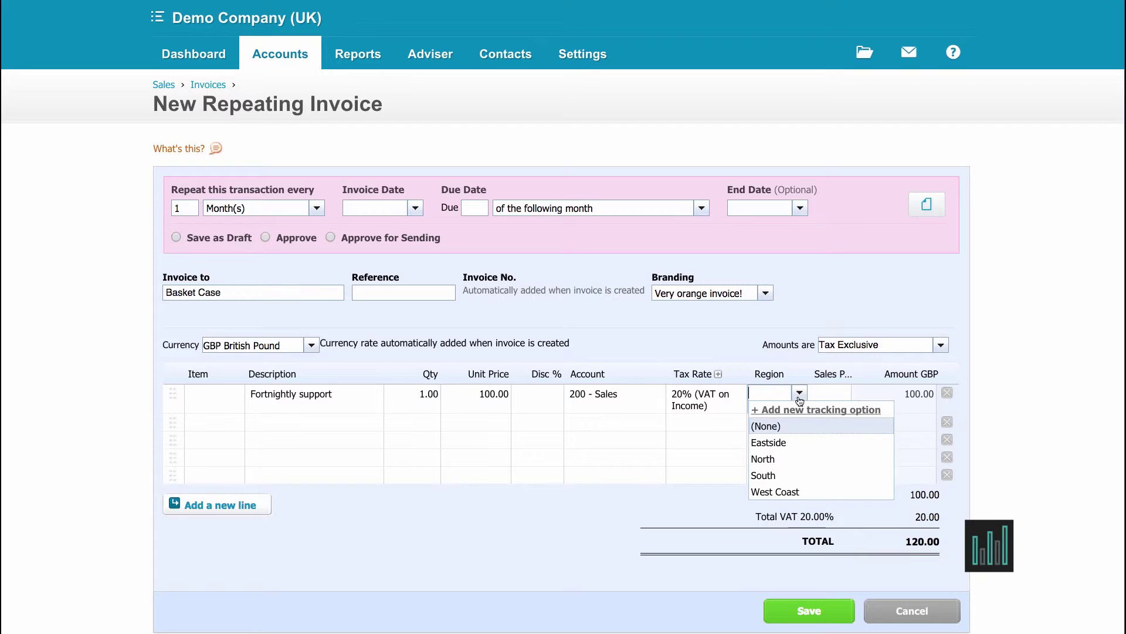
{"action": "left_click", "coordinate": [791, 475]}
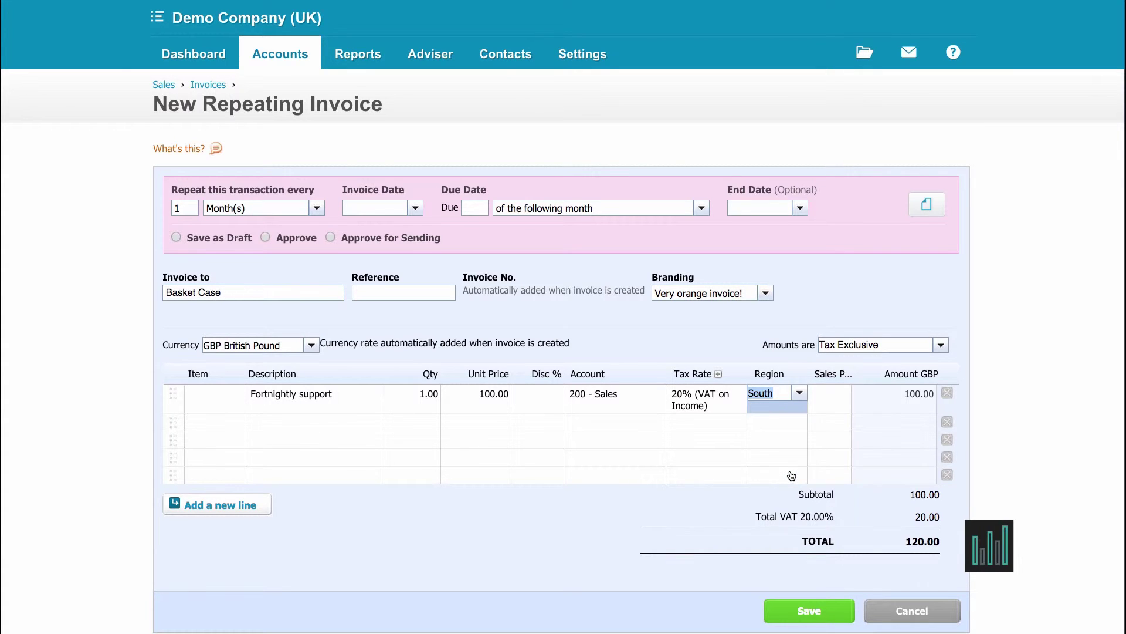
{"action": "left_click", "coordinate": [830, 403]}
{"action": "left_click", "coordinate": [844, 394]}
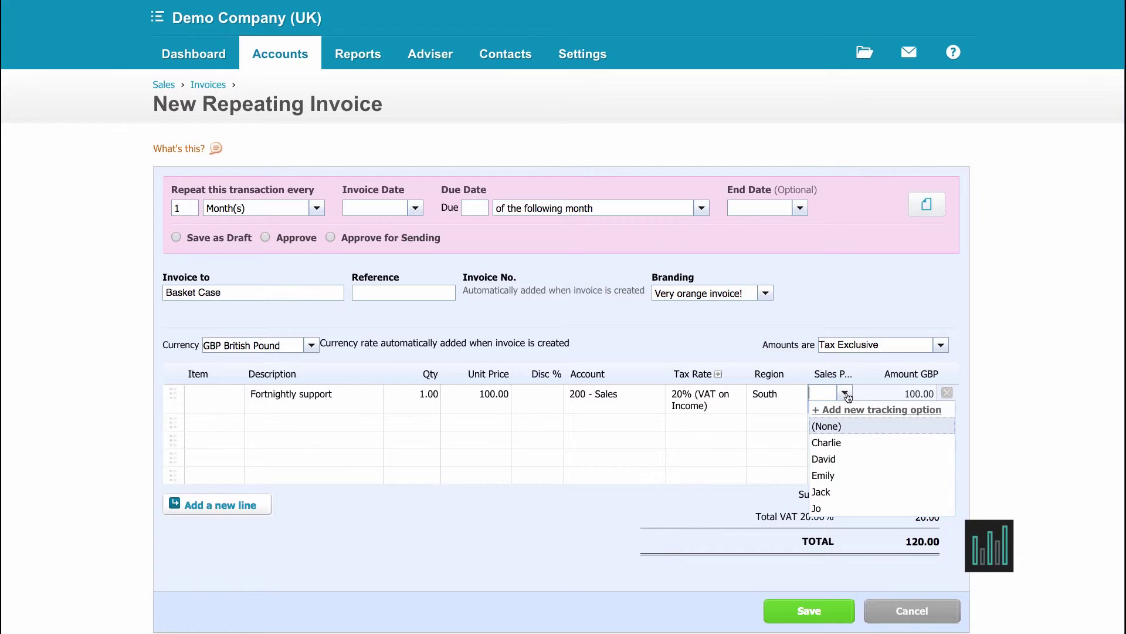
{"action": "left_click", "coordinate": [851, 476]}
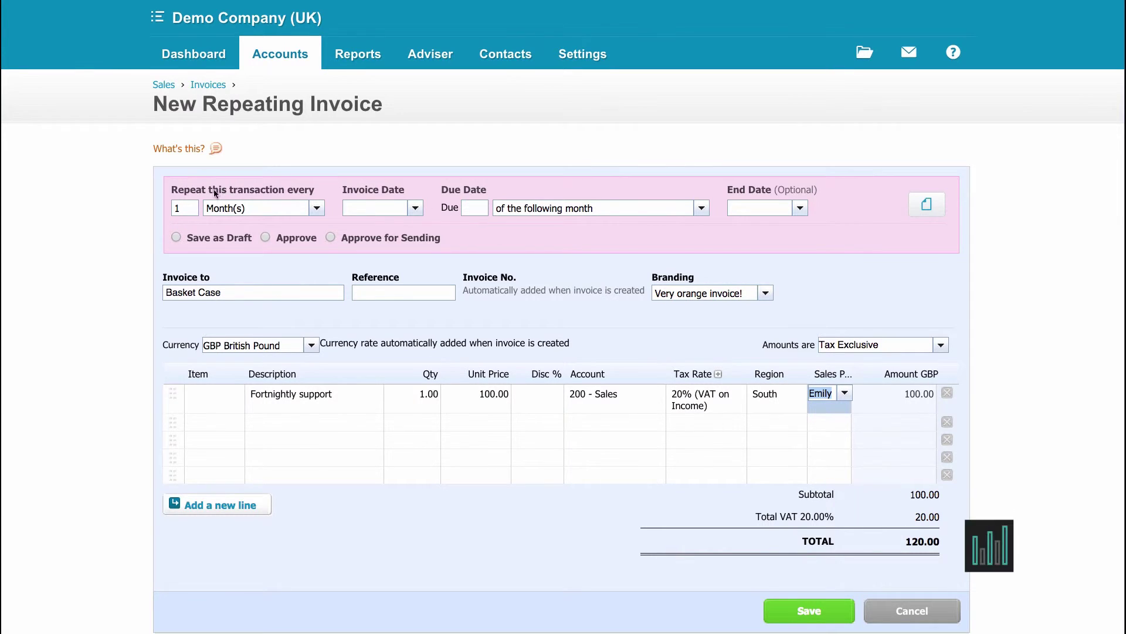
Step: Make the invoice repeat every 2 Week(s)
{"action": "left_click", "coordinate": [178, 209]}
{"action": "key", "text": "BackSpace"}
{"action": "type", "text": "2"}
{"action": "left_click", "coordinate": [308, 218]}
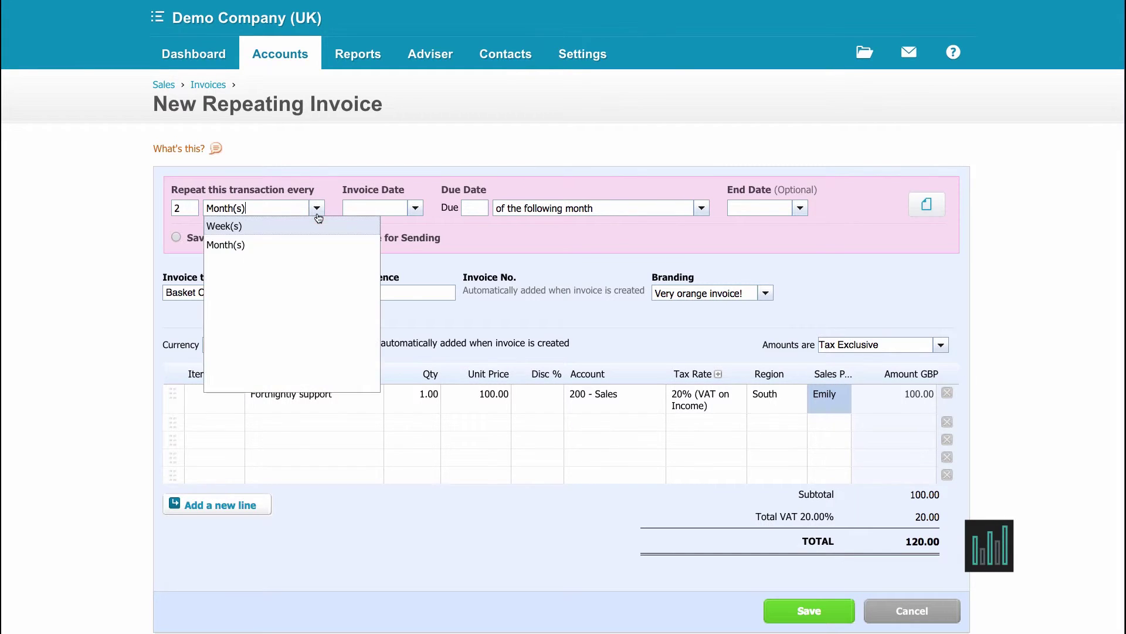
{"action": "left_click", "coordinate": [303, 227]}
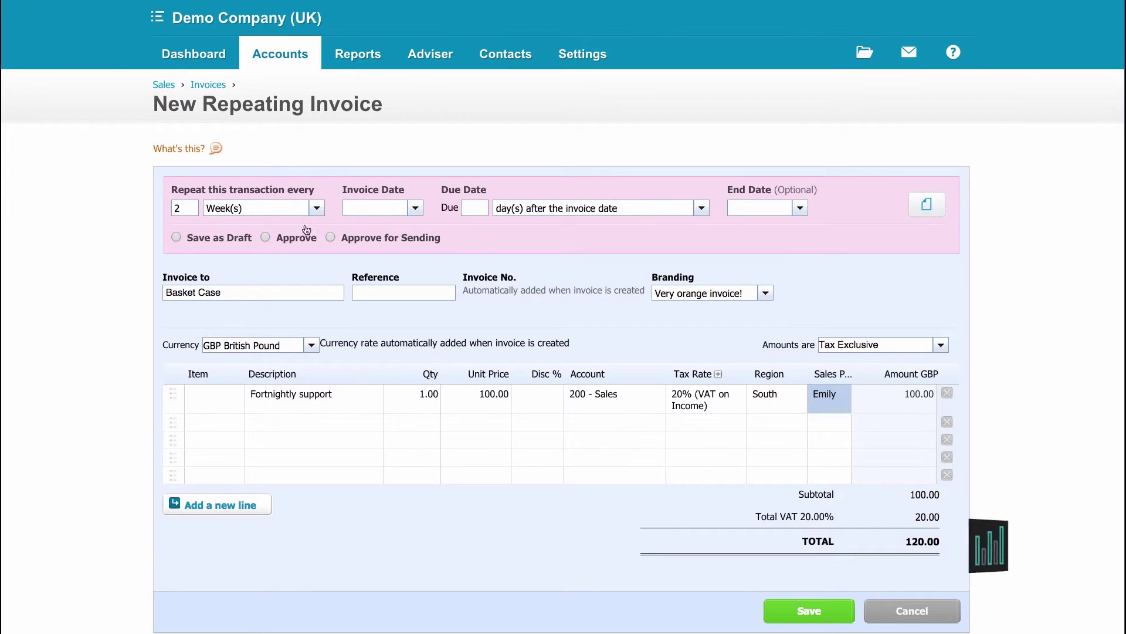
Step: Set invoice date 15 Nov 2014, due 7 days after invoice date, no end date
{"action": "left_click", "coordinate": [352, 207]}
{"action": "type", "text": "15"}
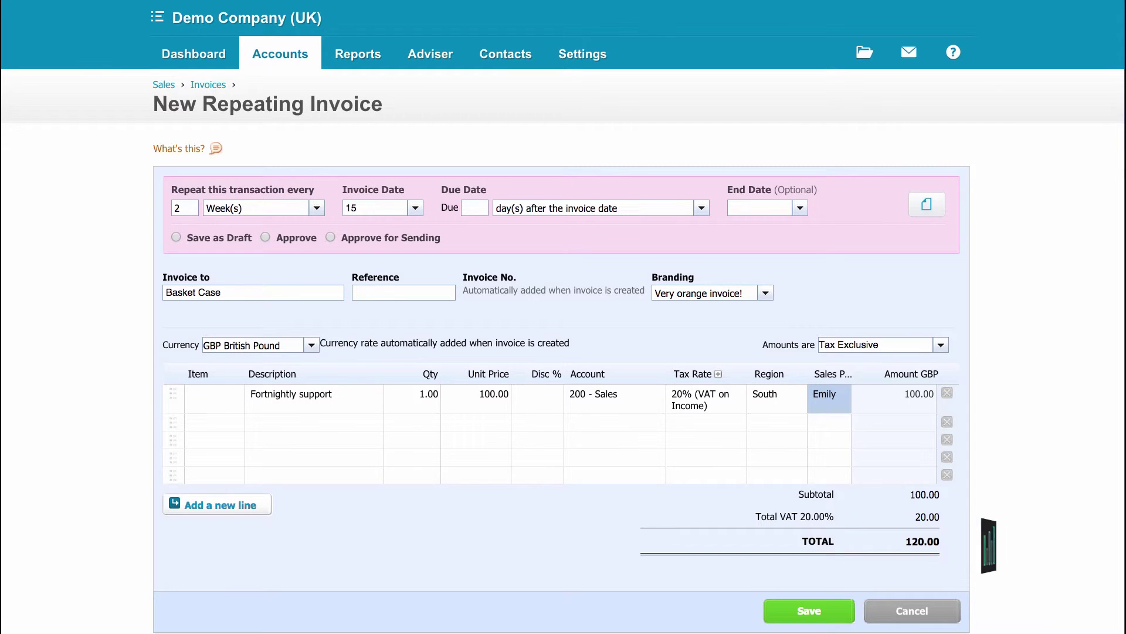
{"action": "type", "text": " nov"}
{"action": "key", "text": "Tab"}
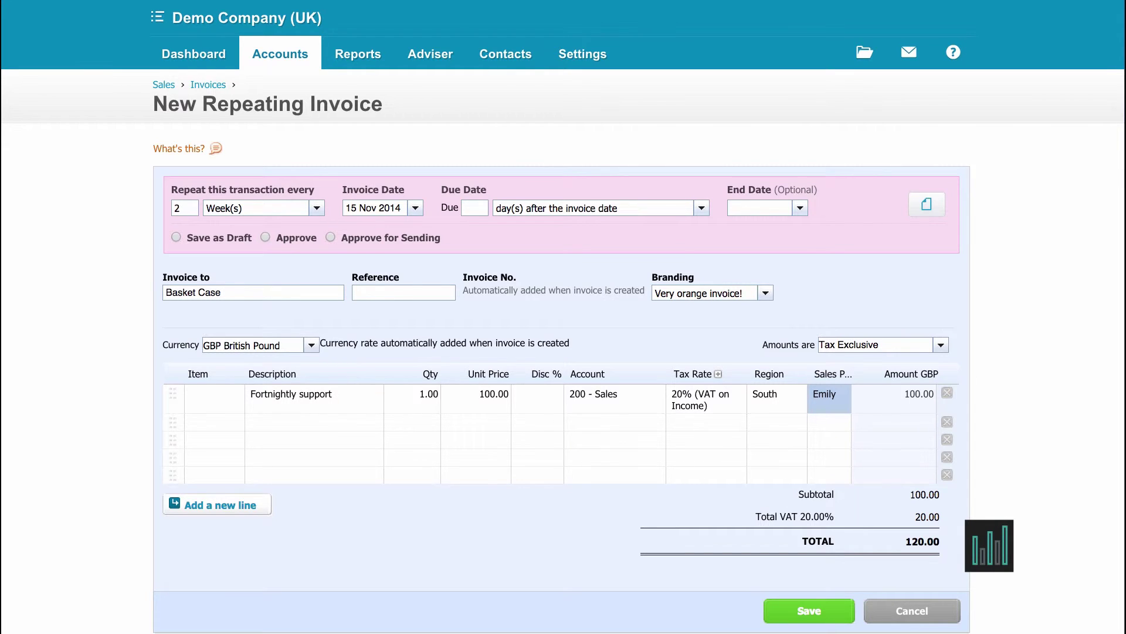
{"action": "left_click", "coordinate": [470, 211]}
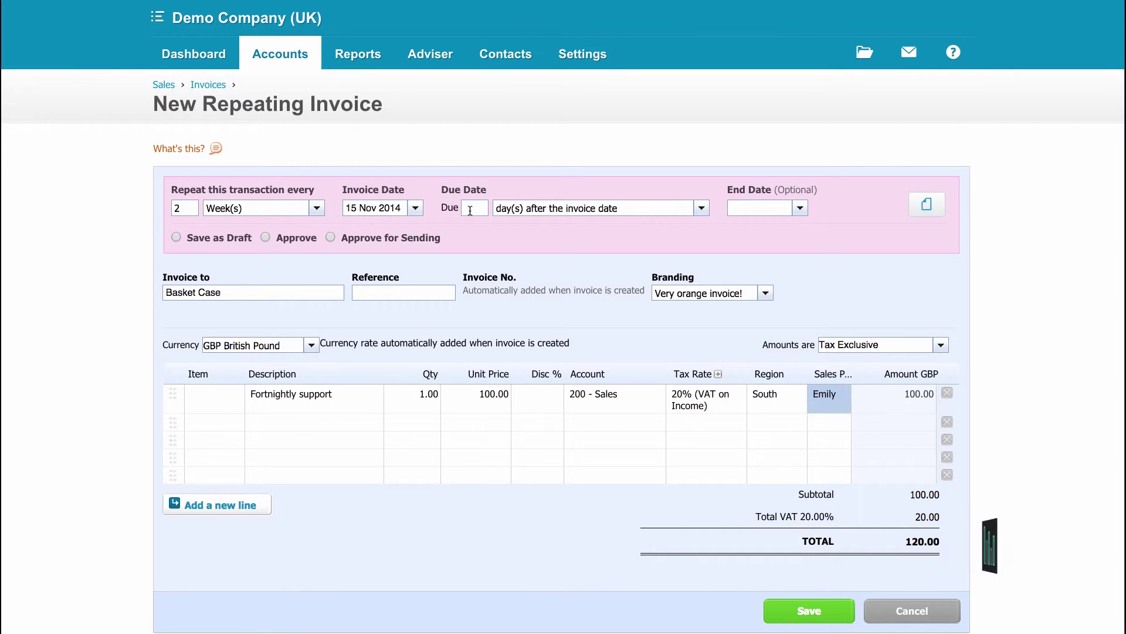
{"action": "type", "text": "7"}
{"action": "left_click", "coordinate": [701, 209]}
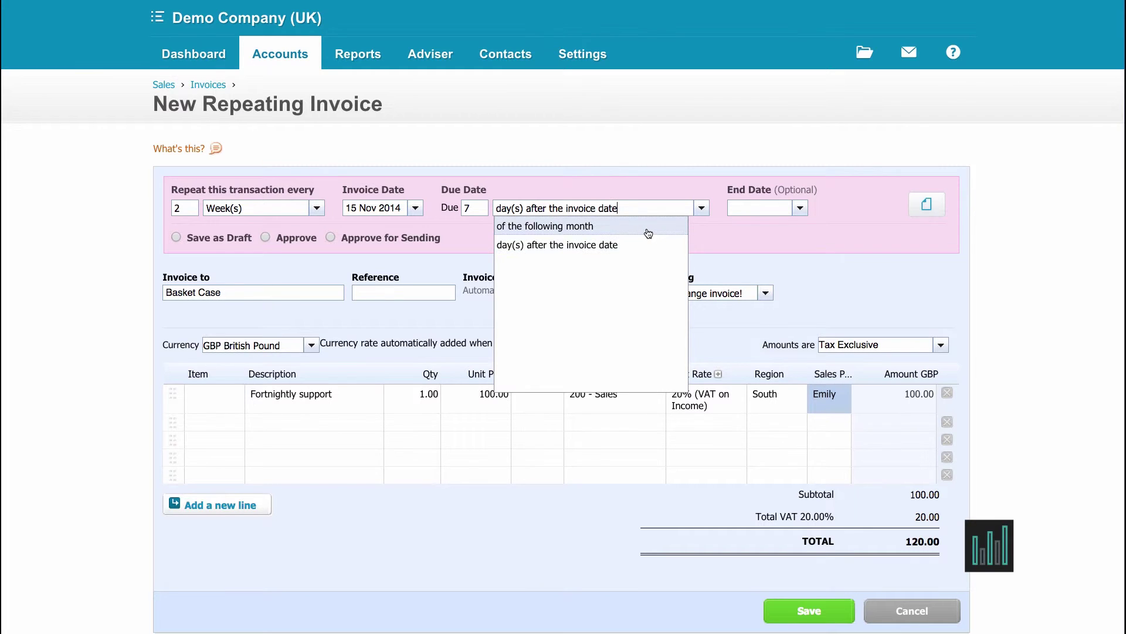
{"action": "left_click", "coordinate": [708, 233]}
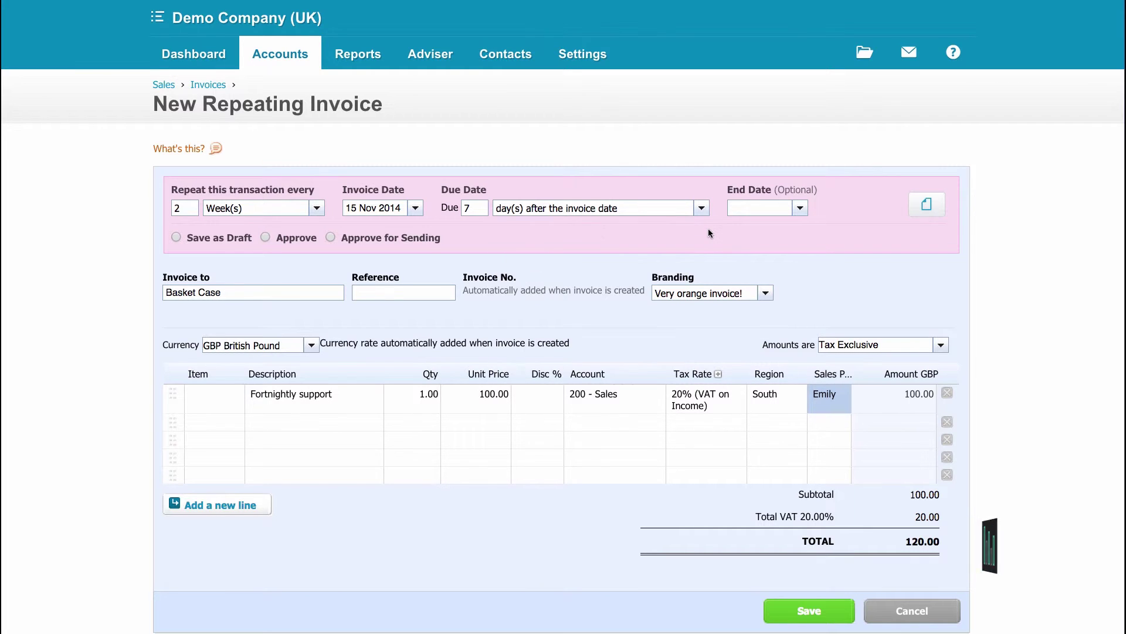
{"action": "left_click", "coordinate": [789, 206]}
Step: Choose Approve for Sending and save the drafted email message
{"action": "left_click", "coordinate": [330, 237]}
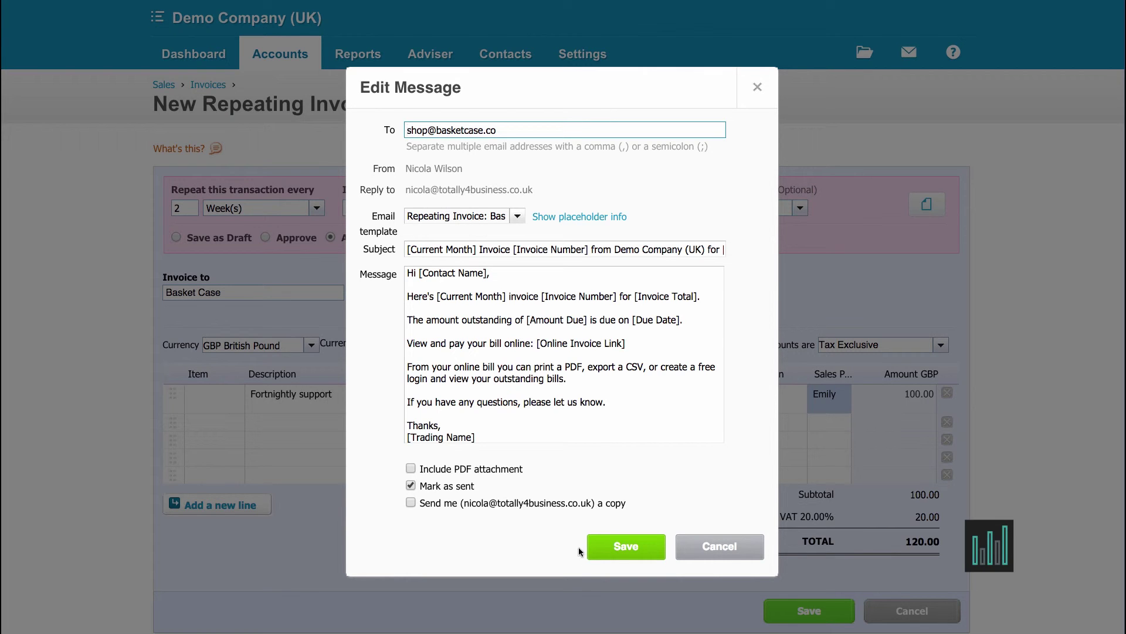
{"action": "left_click", "coordinate": [625, 553]}
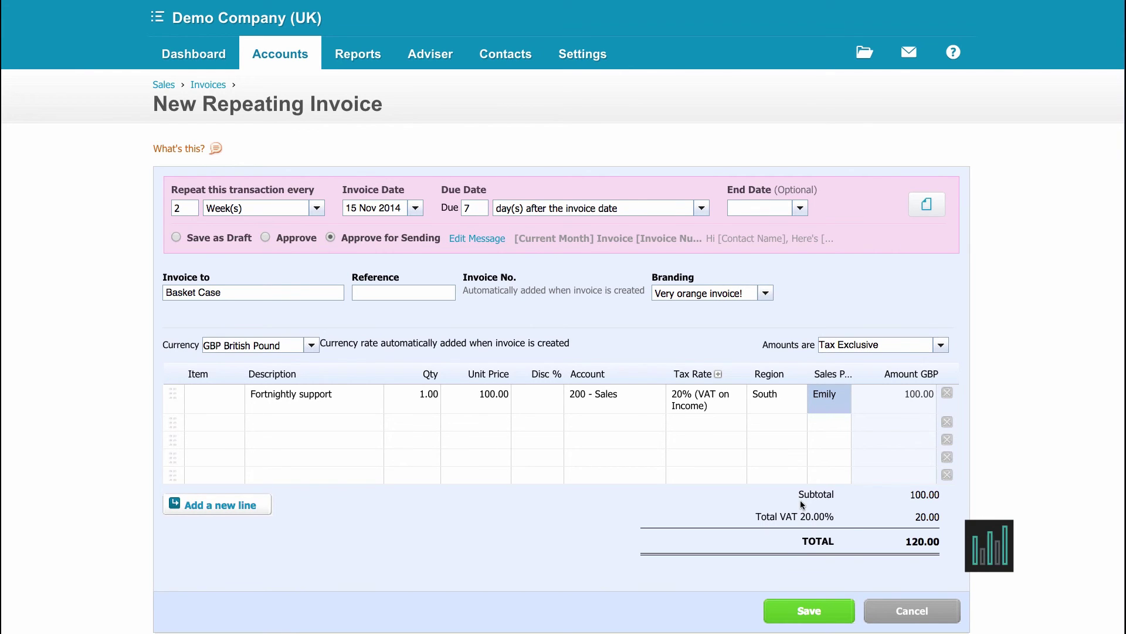
Step: Save the repeating invoice, then reopen Basket Case from the Repeating list
{"action": "left_click", "coordinate": [804, 616]}
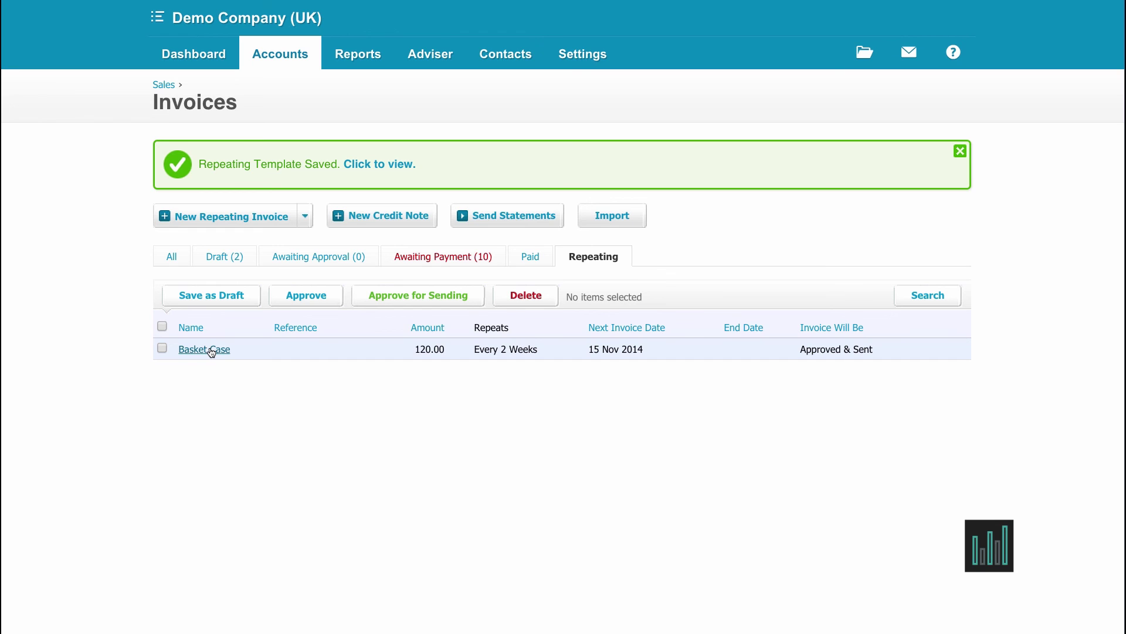
{"action": "left_click", "coordinate": [211, 350]}
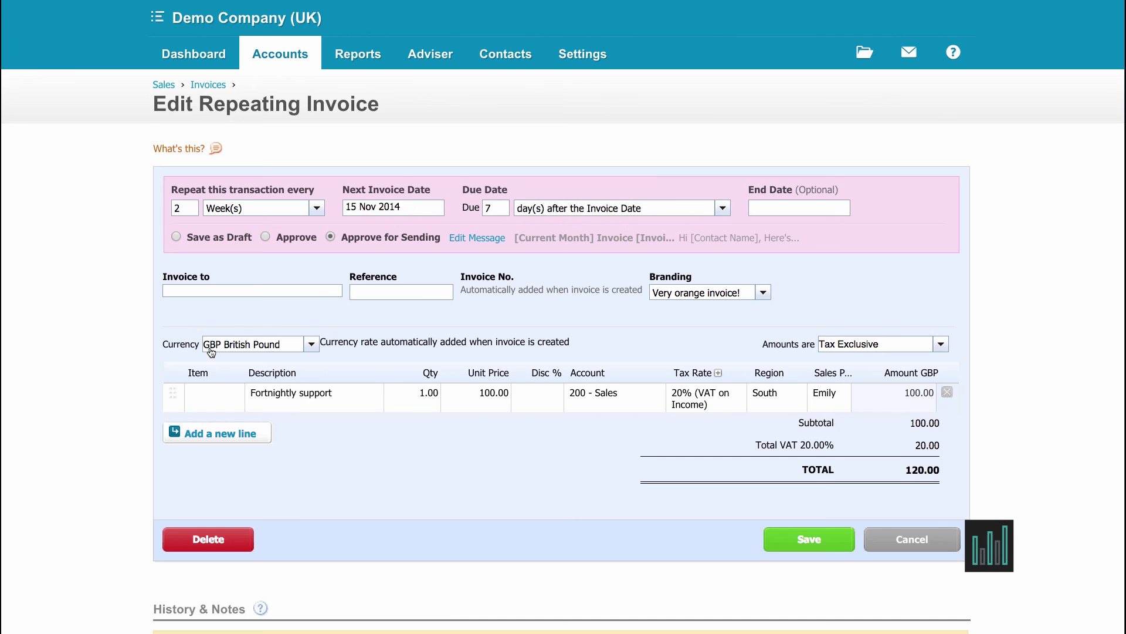